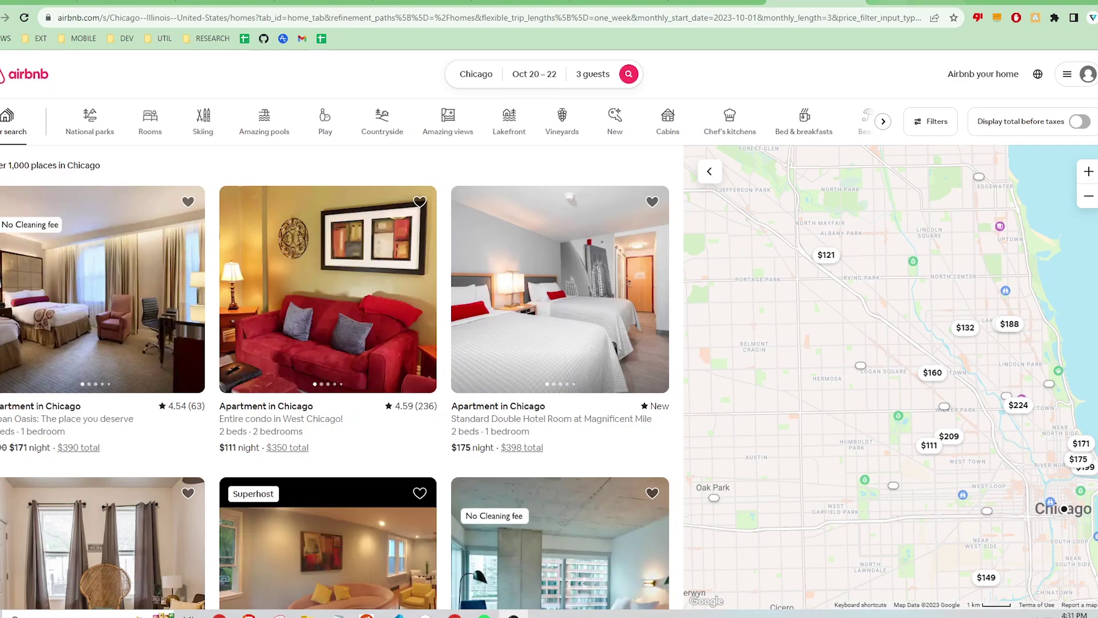
Step: Review the scraped Chicago listings in the spreadsheet, scrolling down the rows and across the columns
{"action": "key", "text": "ctrl+Tab"}
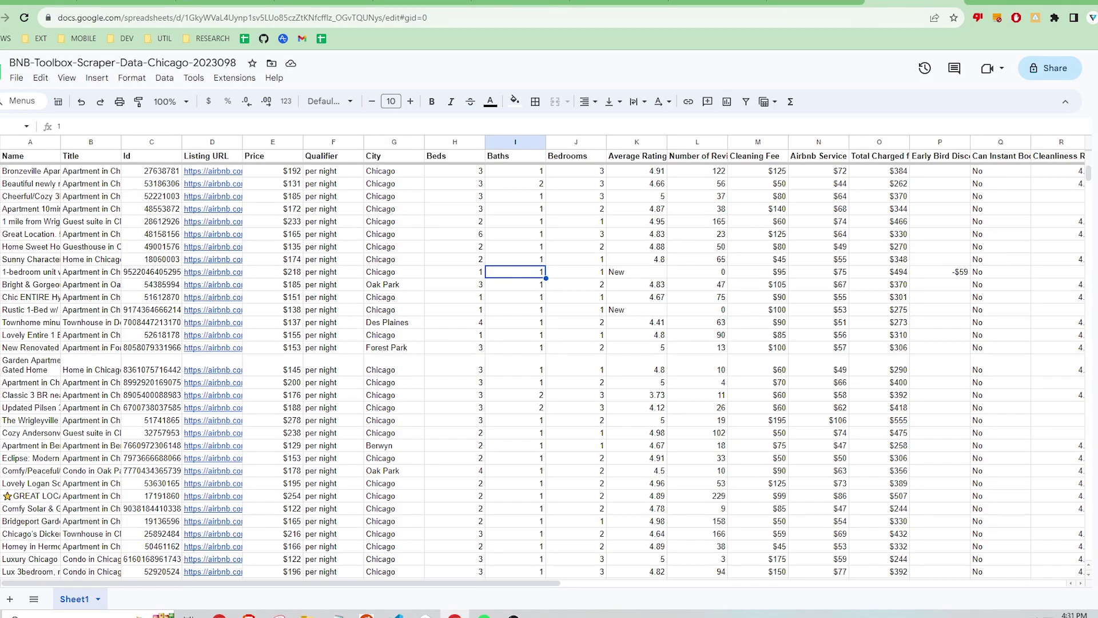
{"action": "scroll", "coordinate": [314, 520], "scroll_direction": "down", "scroll_amount": 6}
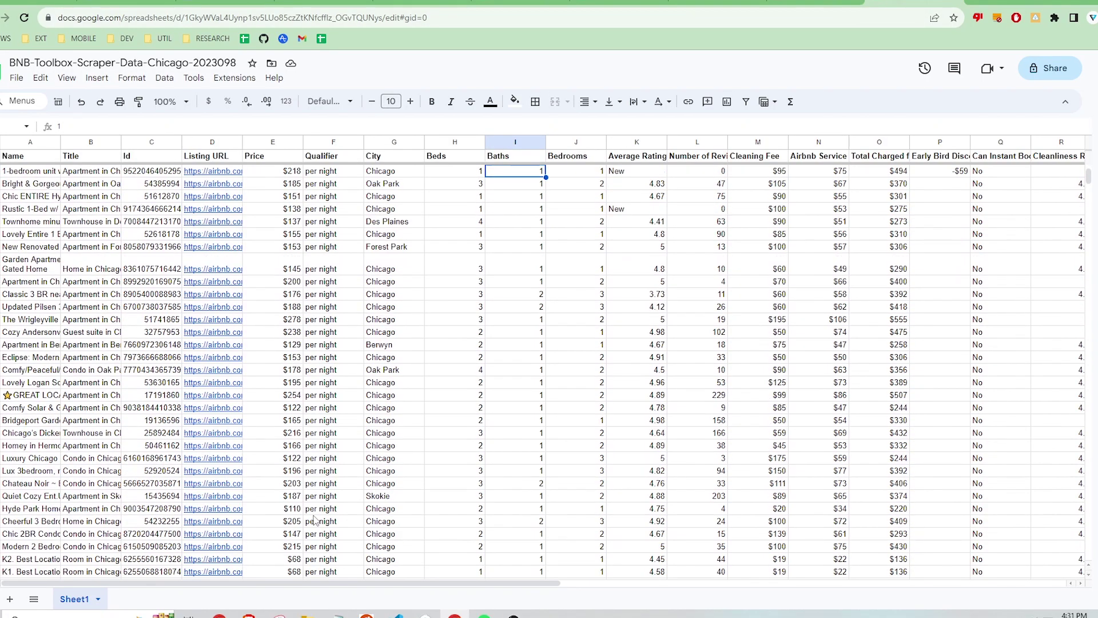
{"action": "scroll", "coordinate": [314, 519], "scroll_direction": "down", "scroll_amount": 7}
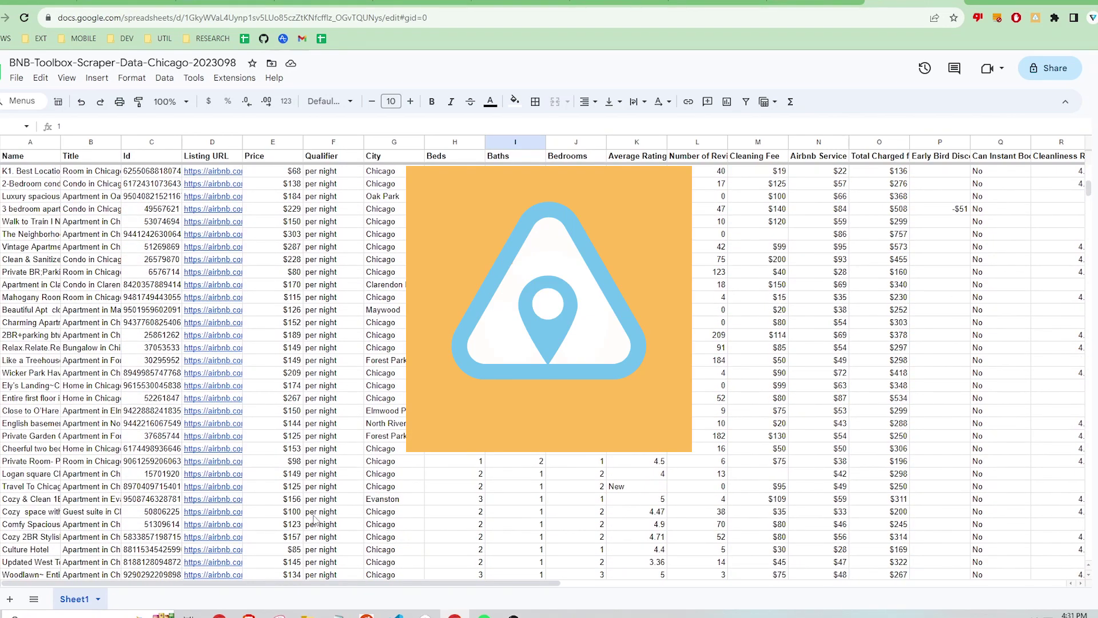
{"action": "key", "text": "Home"}
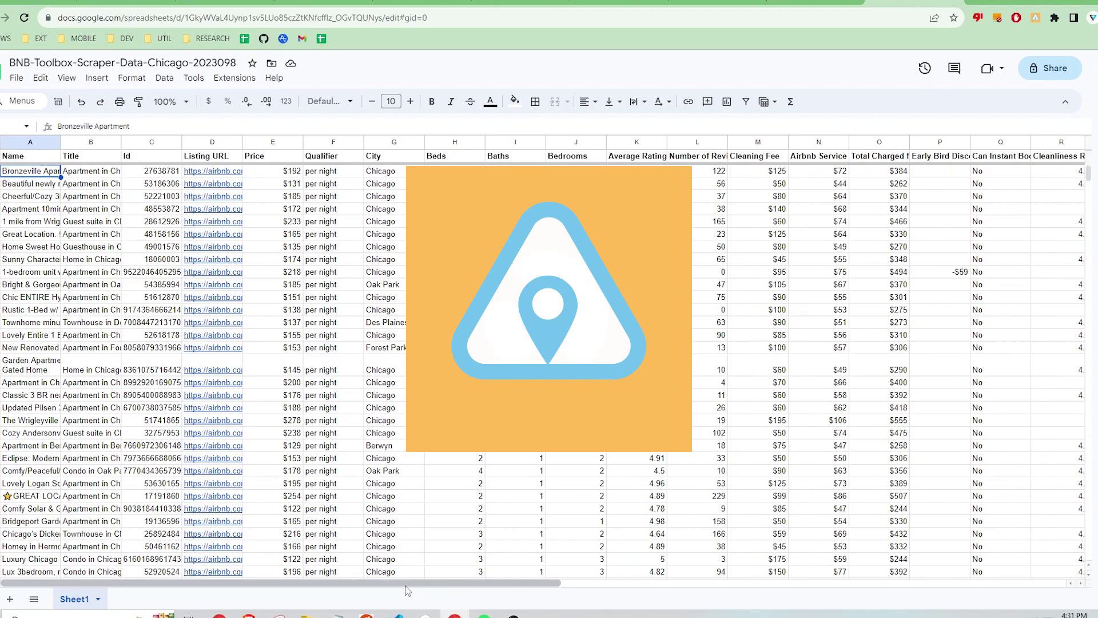
{"action": "left_click_drag", "start_coordinate": [405, 585], "coordinate": [938, 584]}
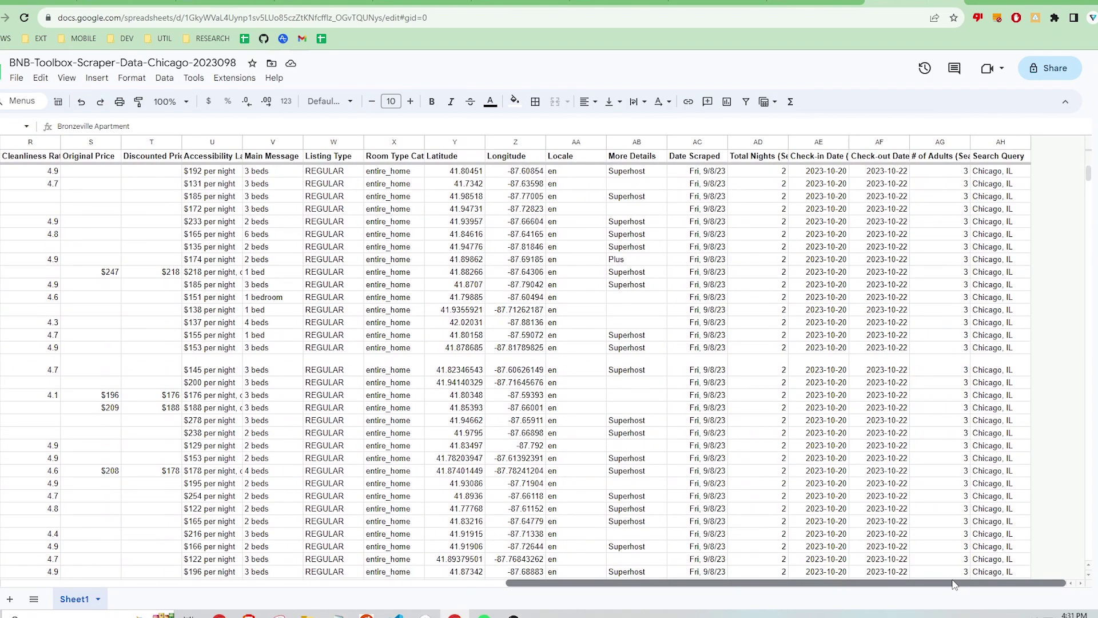
{"action": "key", "text": "ctrl+Home"}
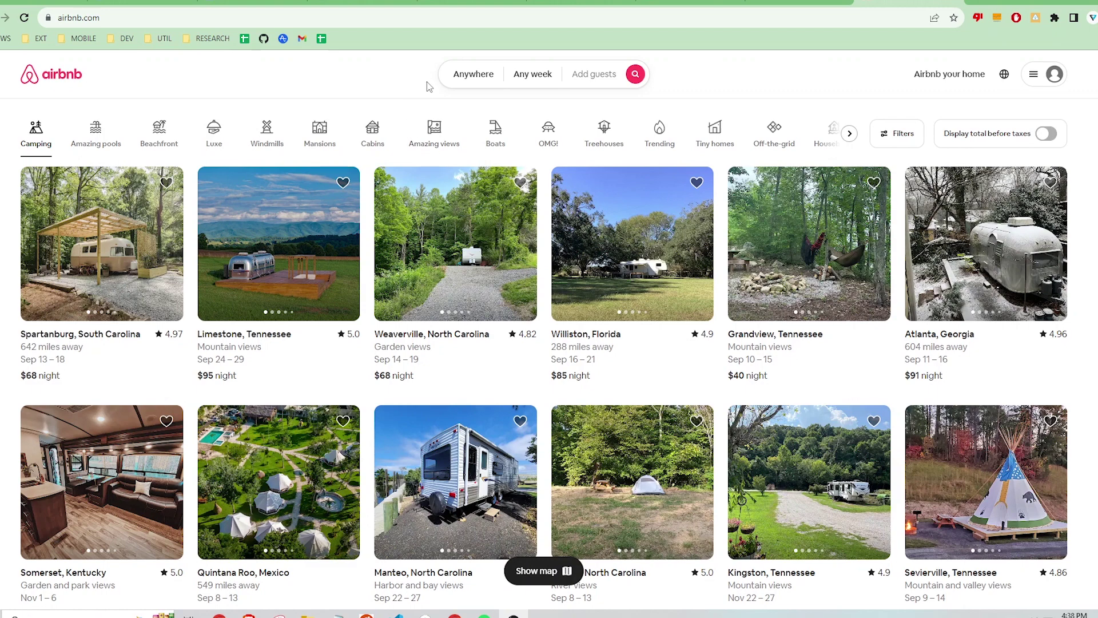
Step: Search Airbnb for Chicago, IL stays from Oct 13 to Oct 16 for 3 adults
{"action": "left_click", "coordinate": [461, 84]}
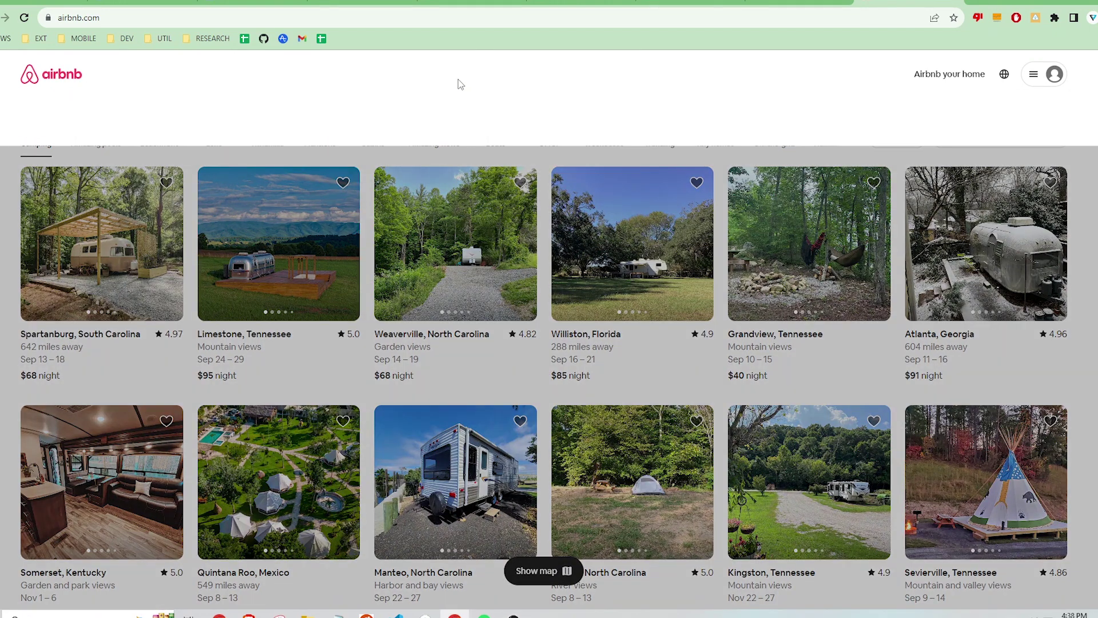
{"action": "type", "text": "chica"}
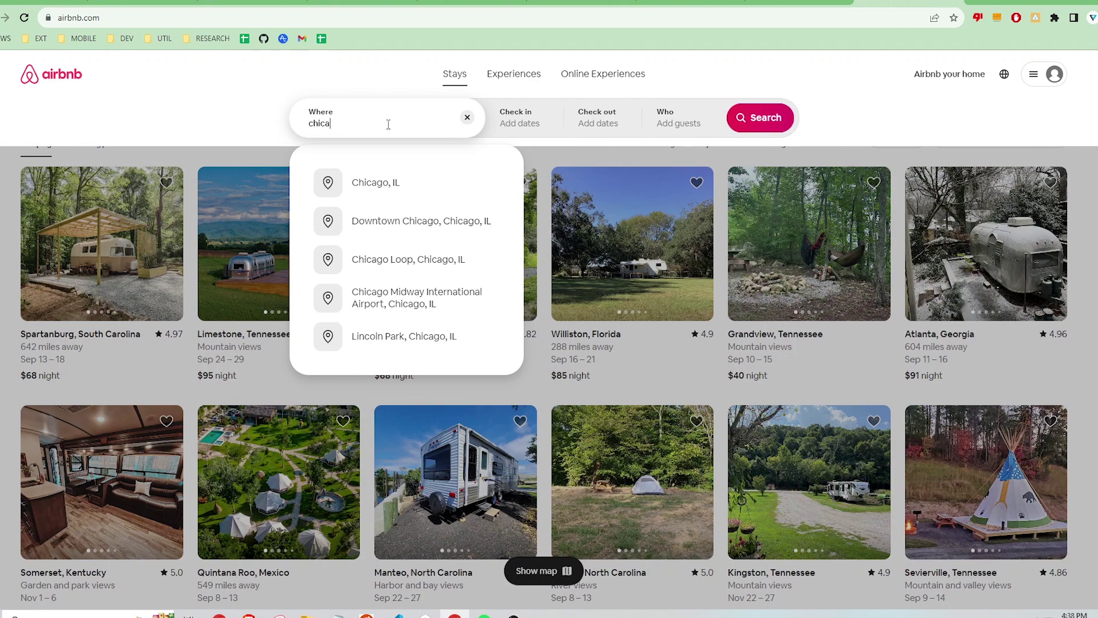
{"action": "left_click", "coordinate": [372, 183]}
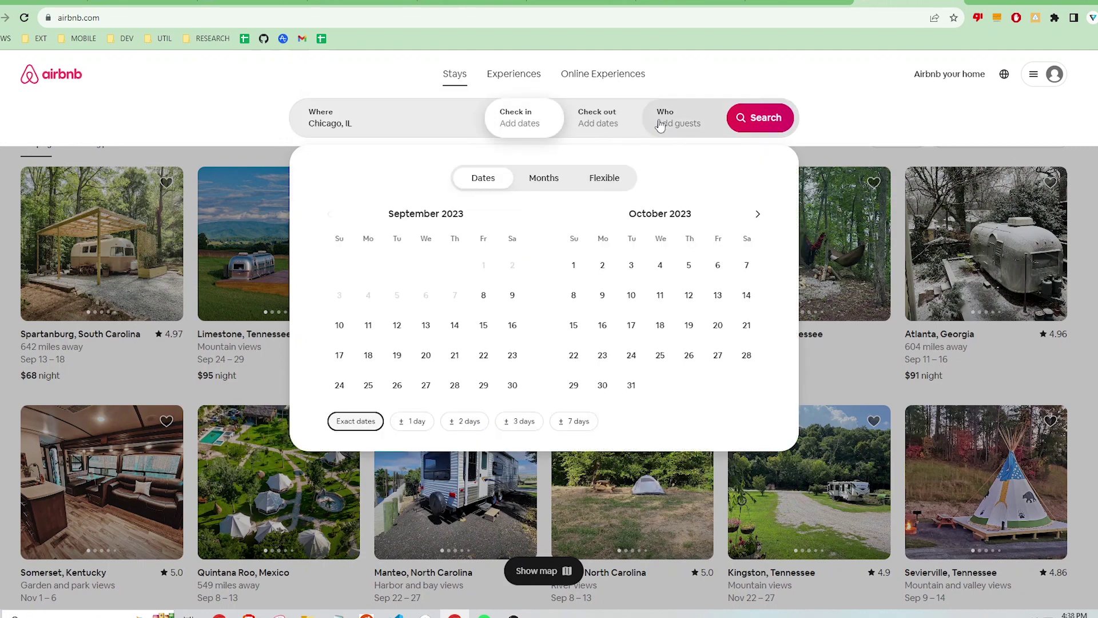
{"action": "left_click", "coordinate": [717, 295]}
{"action": "left_click", "coordinate": [602, 325]}
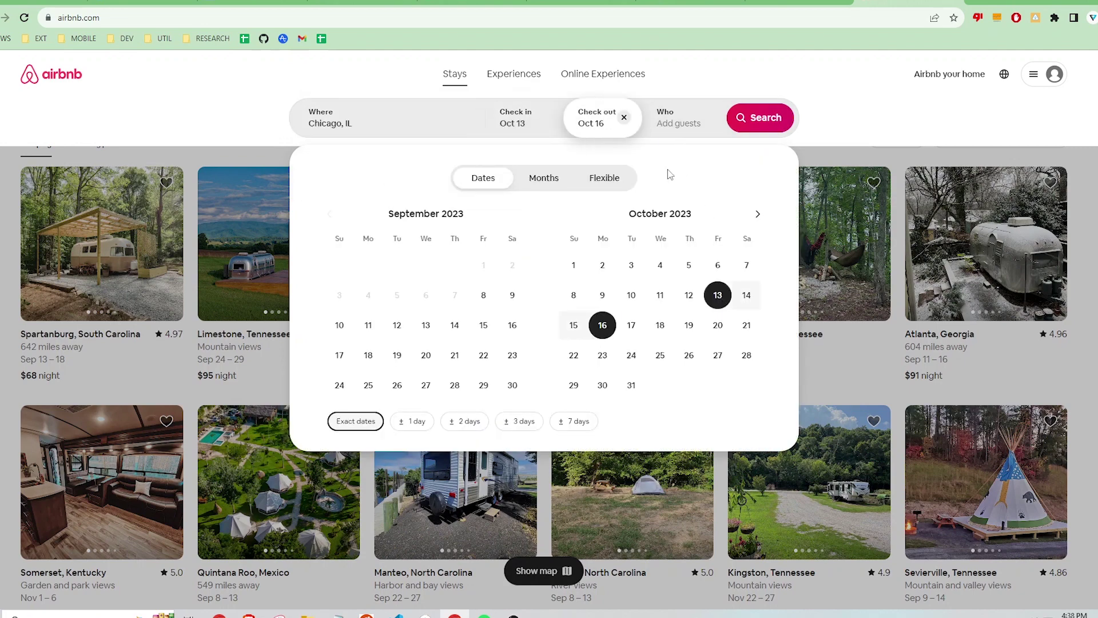
{"action": "left_click", "coordinate": [669, 122]}
{"action": "left_click", "coordinate": [763, 180]}
{"action": "left_click", "coordinate": [764, 181]}
{"action": "left_click", "coordinate": [764, 181]}
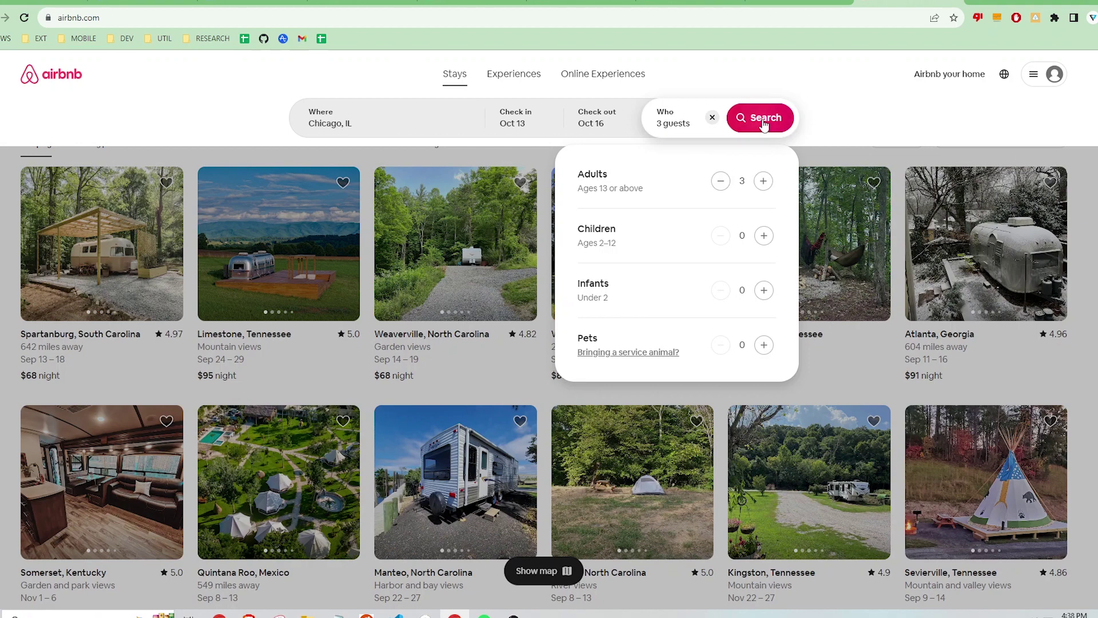
{"action": "left_click", "coordinate": [758, 119]}
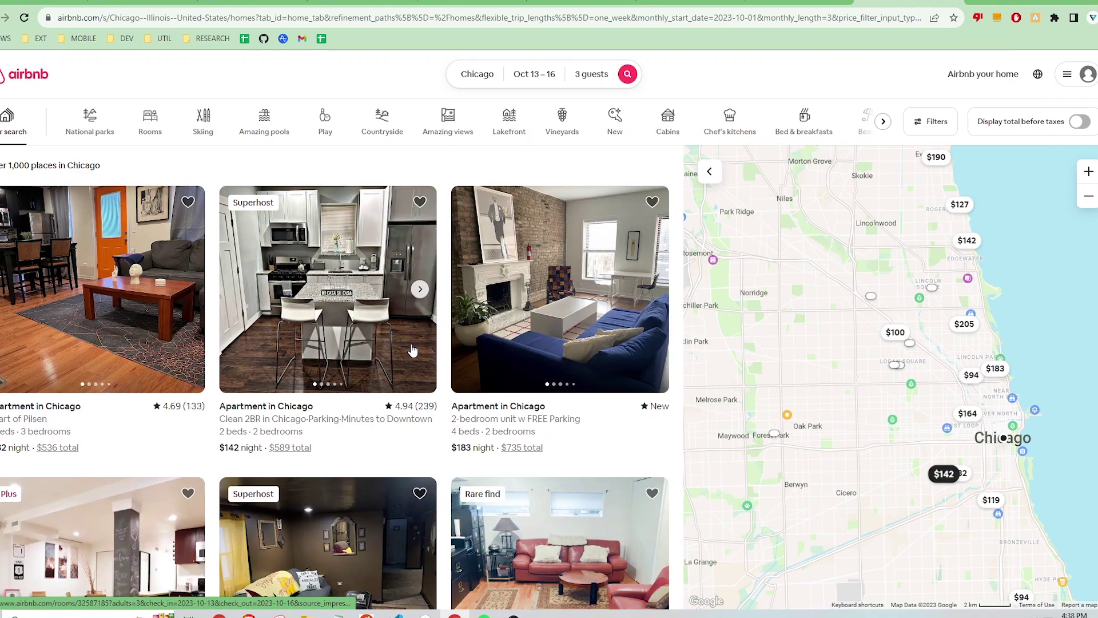
Step: Run the BNB Toolbox scrape on the Chicago results, collecting 270 listings across 15 pages
{"action": "left_click", "coordinate": [1036, 18]}
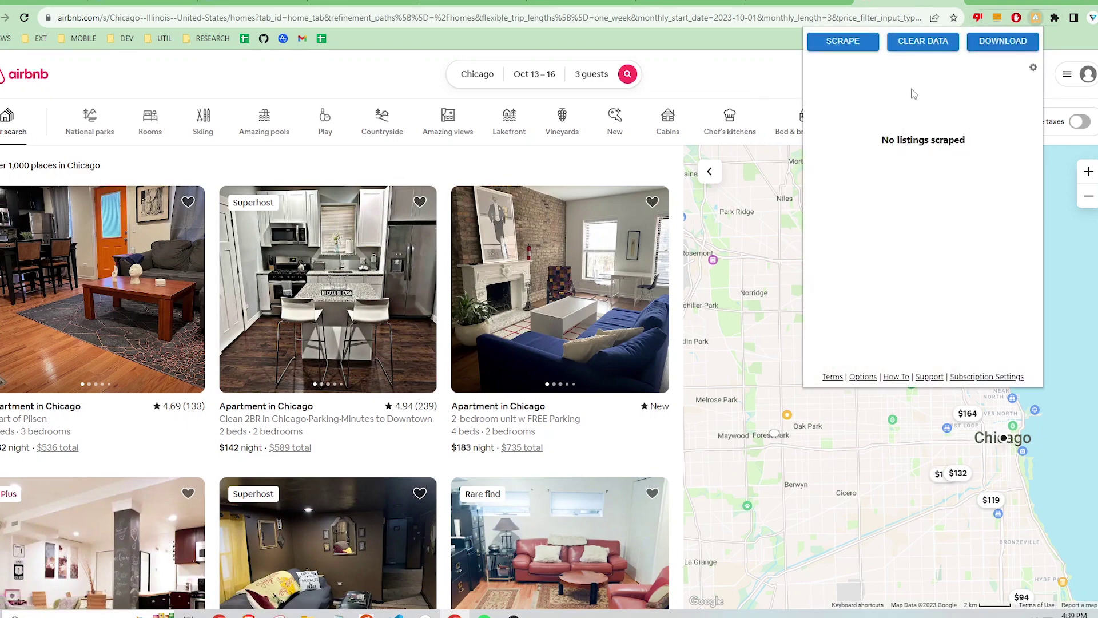
{"action": "left_click", "coordinate": [844, 45]}
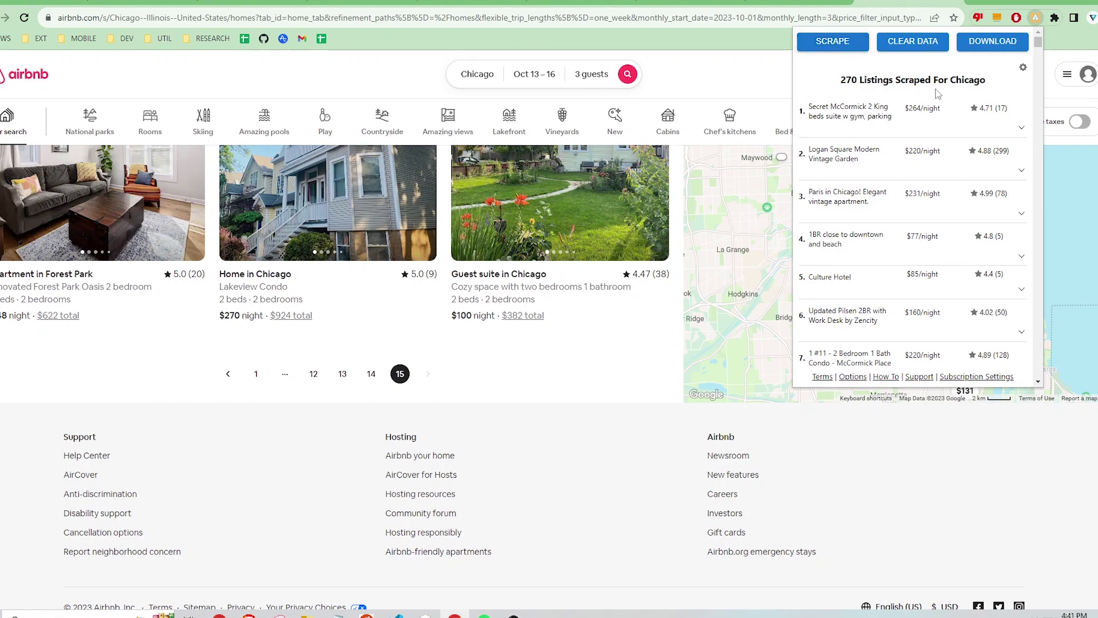
Step: Inspect listing 1's details, then bring up the CSV or Google Sheets download choice
{"action": "mouse_move", "coordinate": [1038, 43]}
{"action": "left_mouse_down"}
{"action": "mouse_move", "coordinate": [1037, 200]}
{"action": "mouse_move", "coordinate": [1023, 286]}
{"action": "mouse_move", "coordinate": [1038, 246]}
{"action": "mouse_move", "coordinate": [1051, 36]}
{"action": "left_mouse_up"}
{"action": "left_click", "coordinate": [1022, 131]}
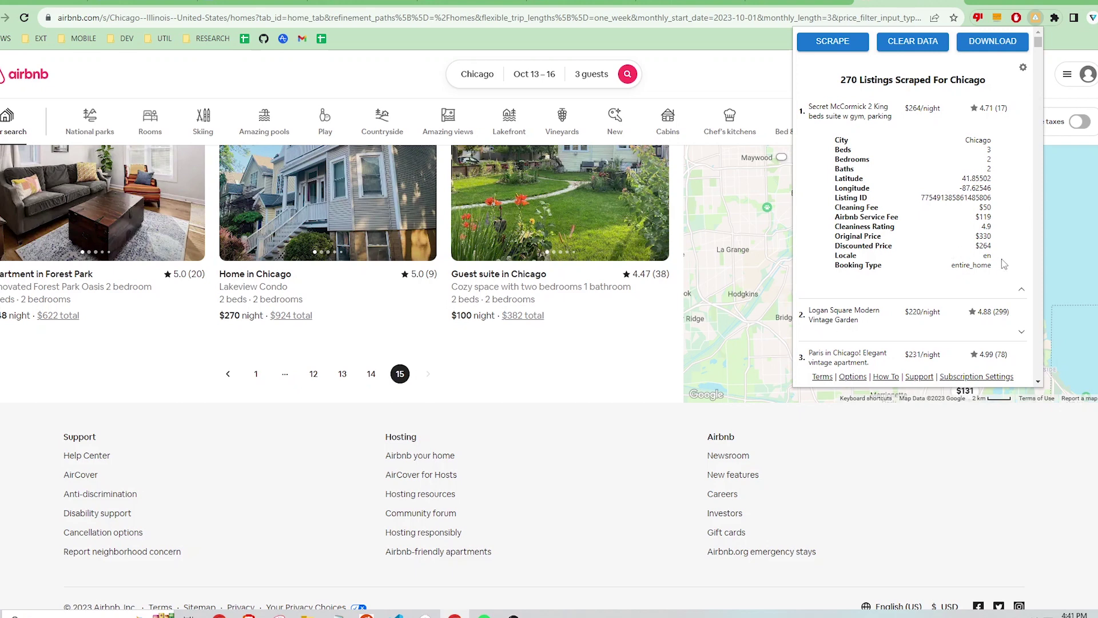
{"action": "left_click", "coordinate": [1022, 289]}
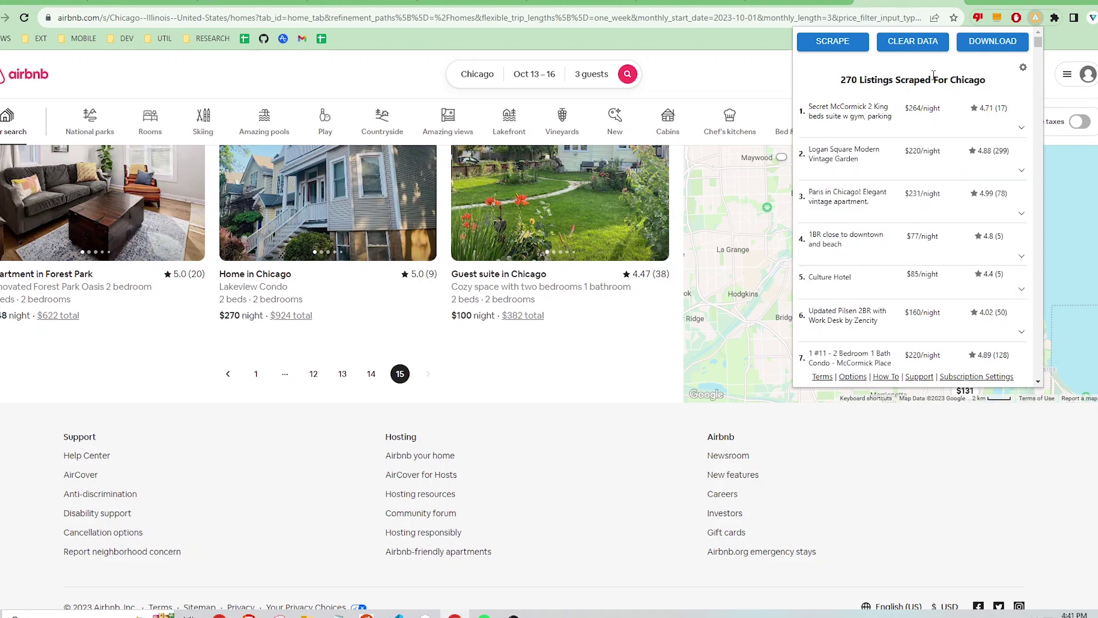
{"action": "left_click", "coordinate": [986, 46]}
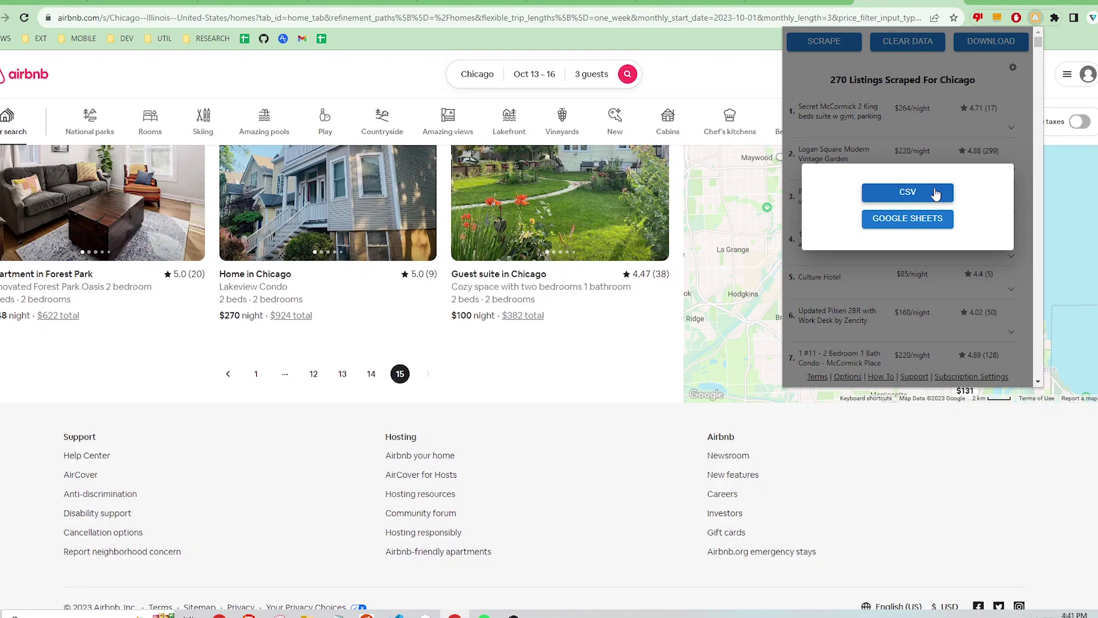
Step: Export the 270 Chicago listings to a new Google Sheet, then open that sheet
{"action": "left_click", "coordinate": [908, 220]}
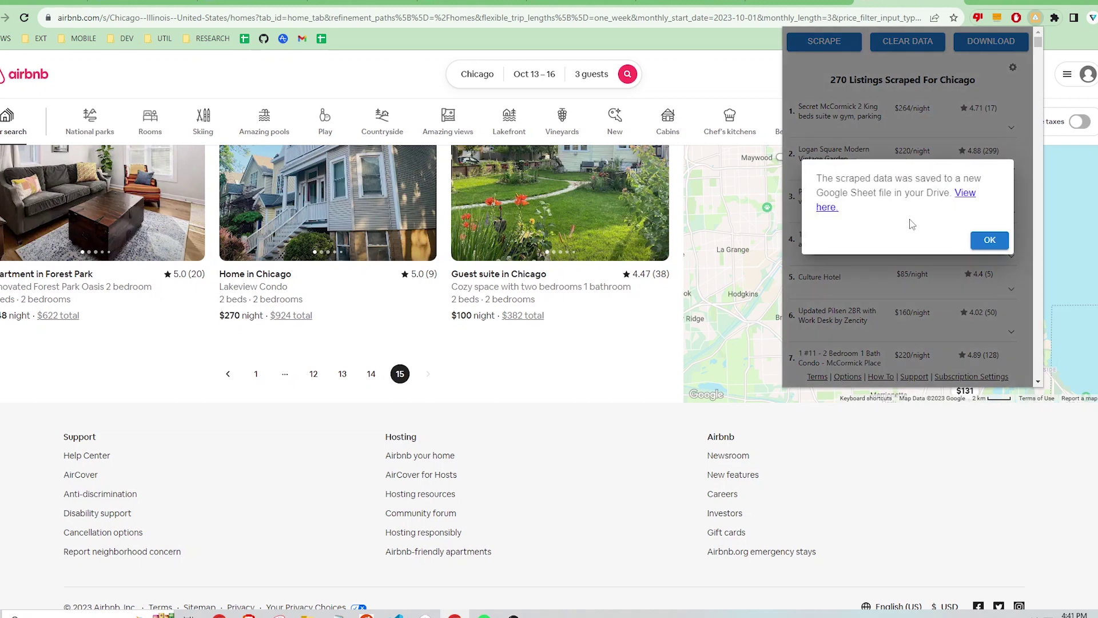
{"action": "left_click", "coordinate": [964, 195]}
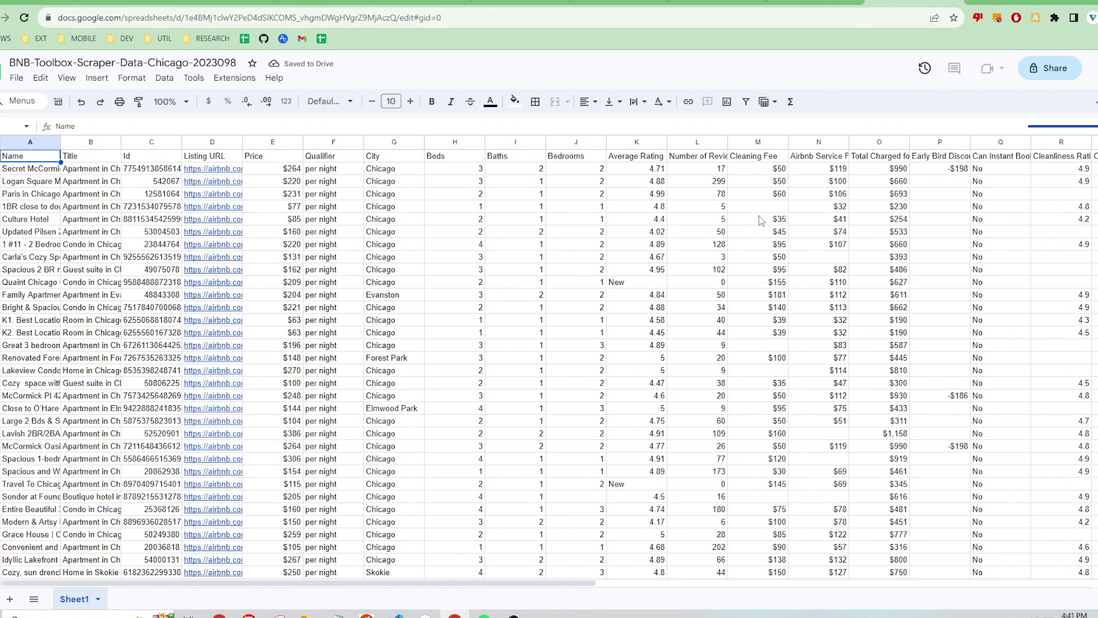
{"action": "scroll", "coordinate": [760, 221], "scroll_direction": "down", "scroll_amount": 4}
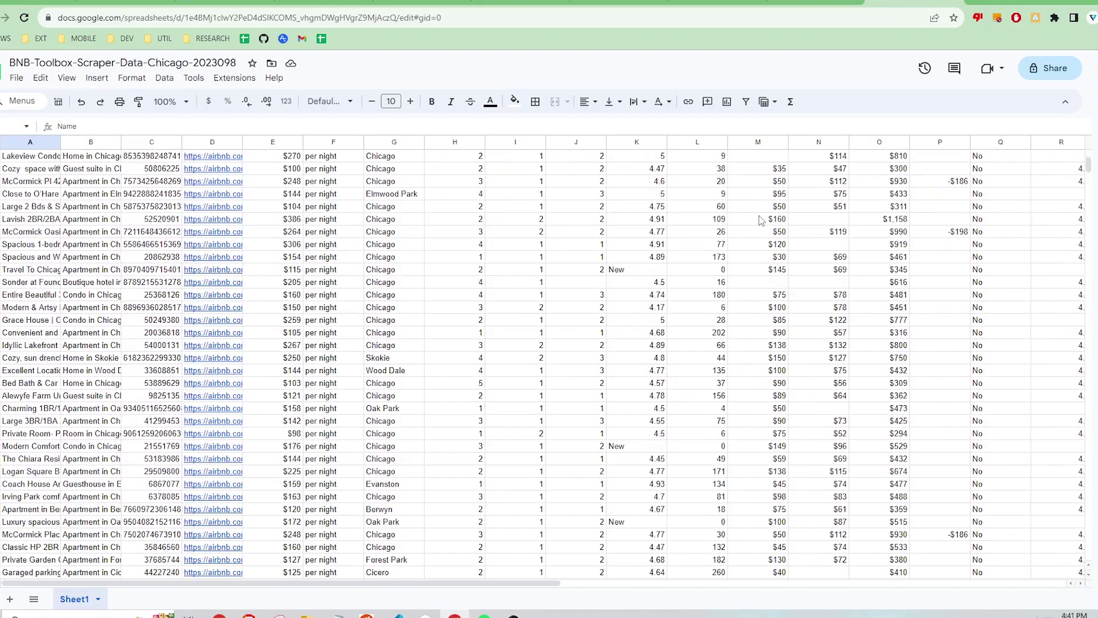
{"action": "scroll", "coordinate": [760, 220], "scroll_direction": "down", "scroll_amount": 15}
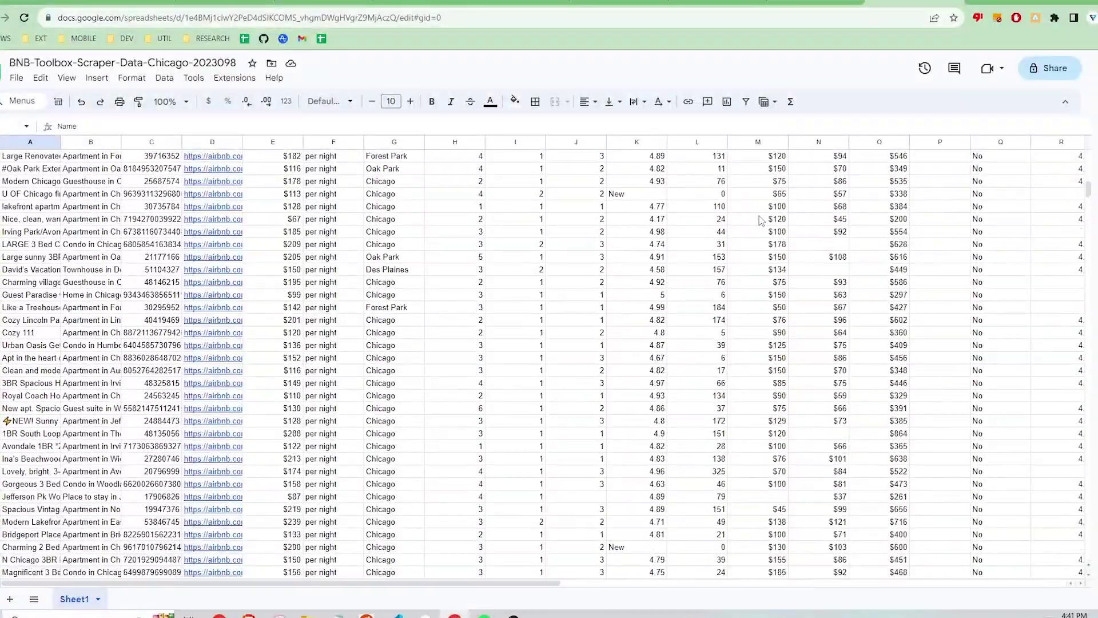
{"action": "scroll", "coordinate": [761, 220], "scroll_direction": "down", "scroll_amount": 15}
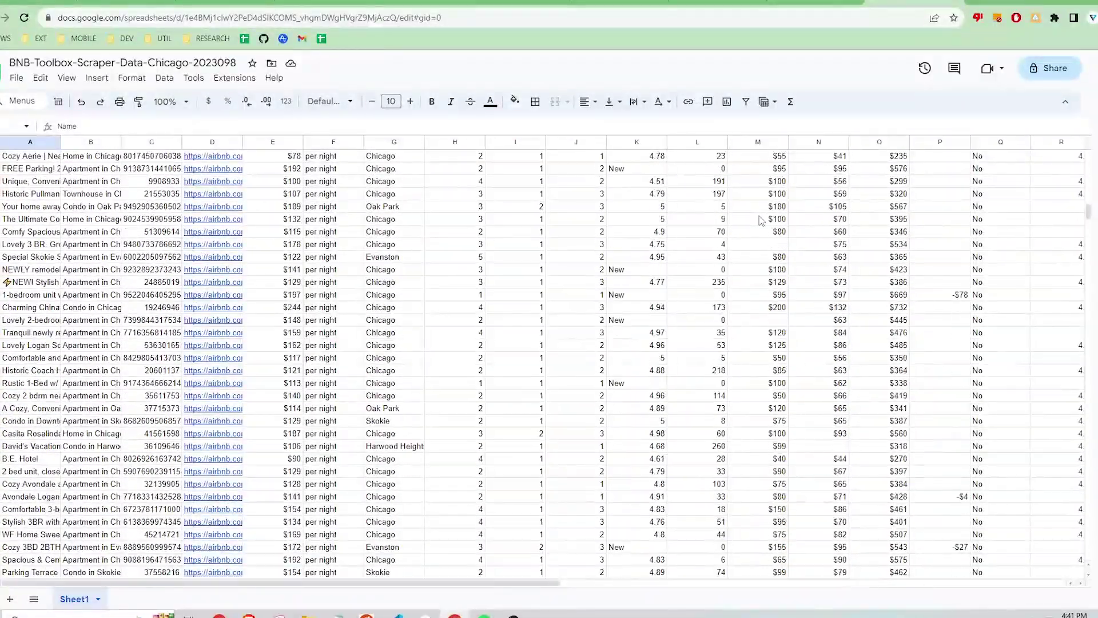
{"action": "scroll", "coordinate": [760, 220], "scroll_direction": "down", "scroll_amount": 15}
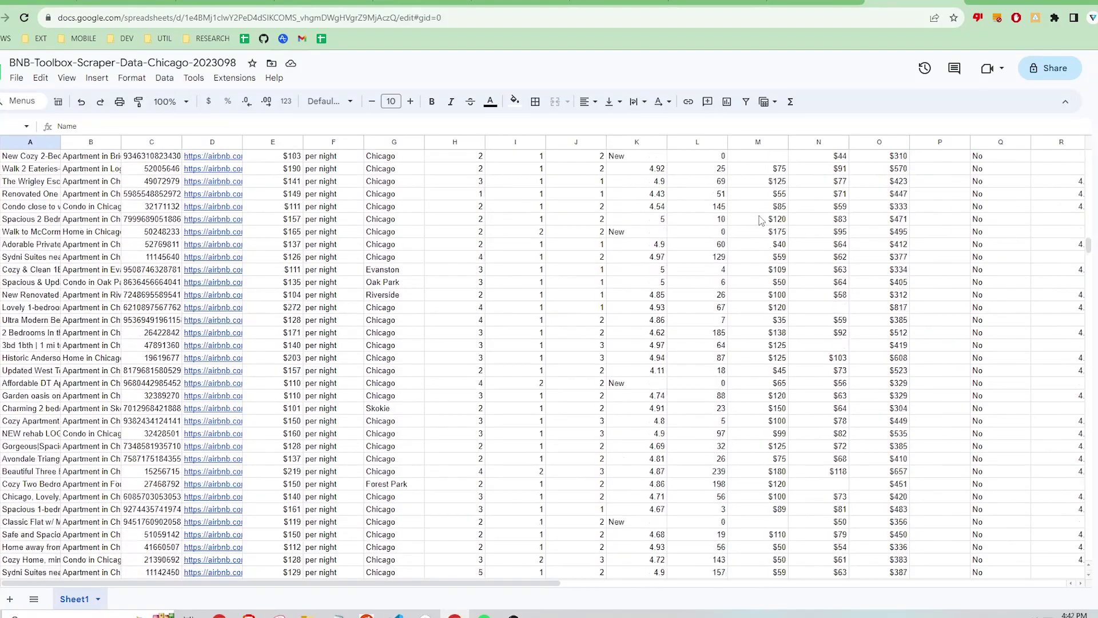
{"action": "scroll", "coordinate": [760, 220], "scroll_direction": "down", "scroll_amount": 12}
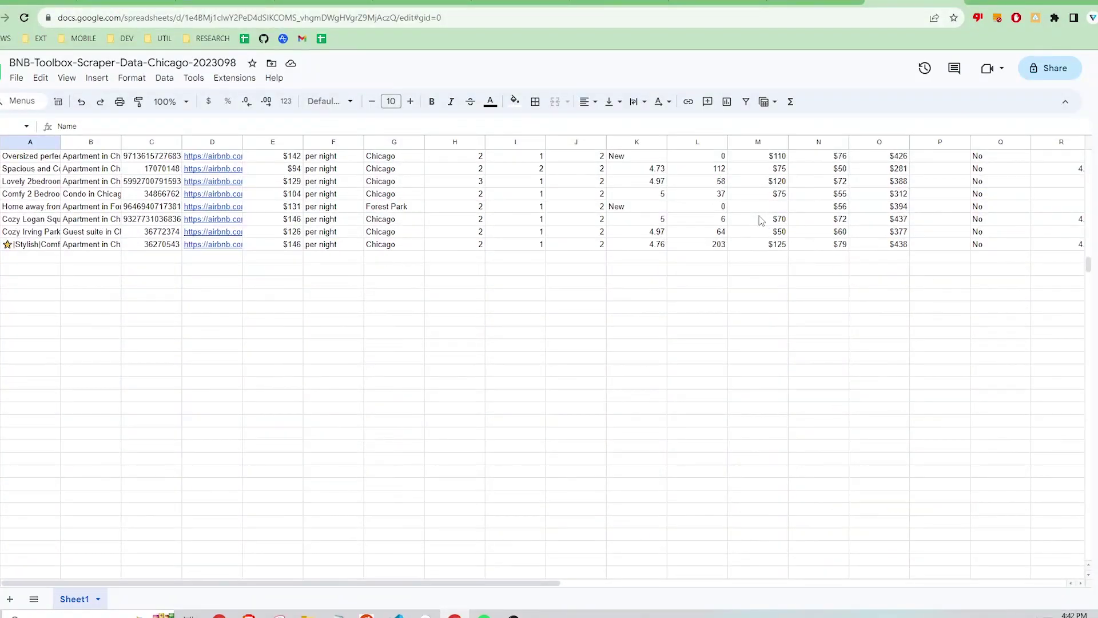
{"action": "left_click", "coordinate": [761, 220]}
{"action": "key", "text": "ctrl+Home"}
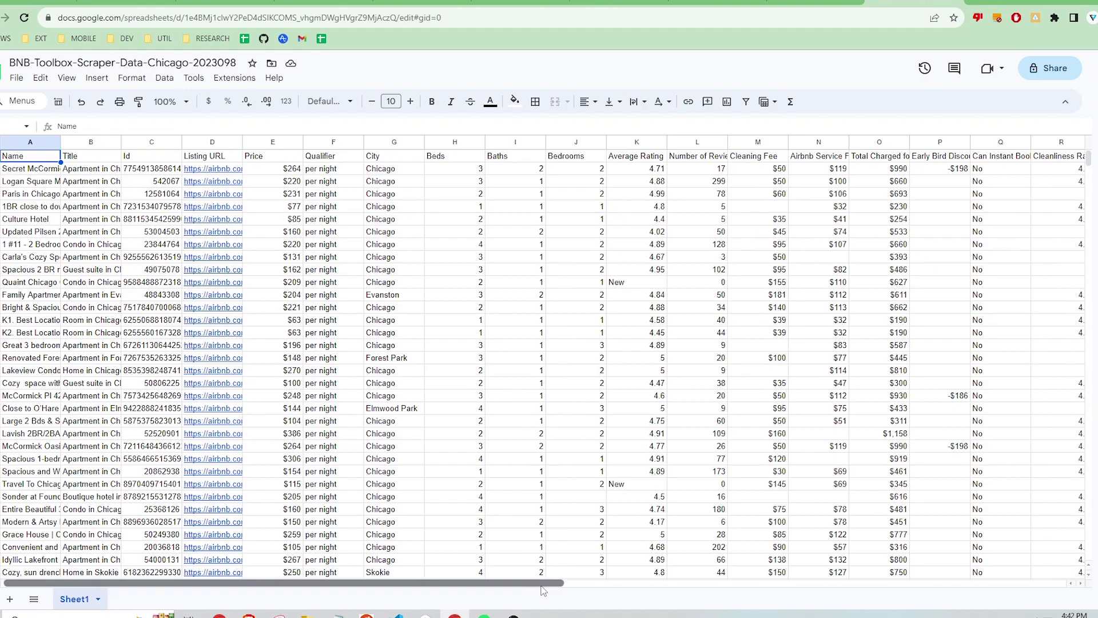
{"action": "left_click_drag", "start_coordinate": [539, 583], "coordinate": [373, 582]}
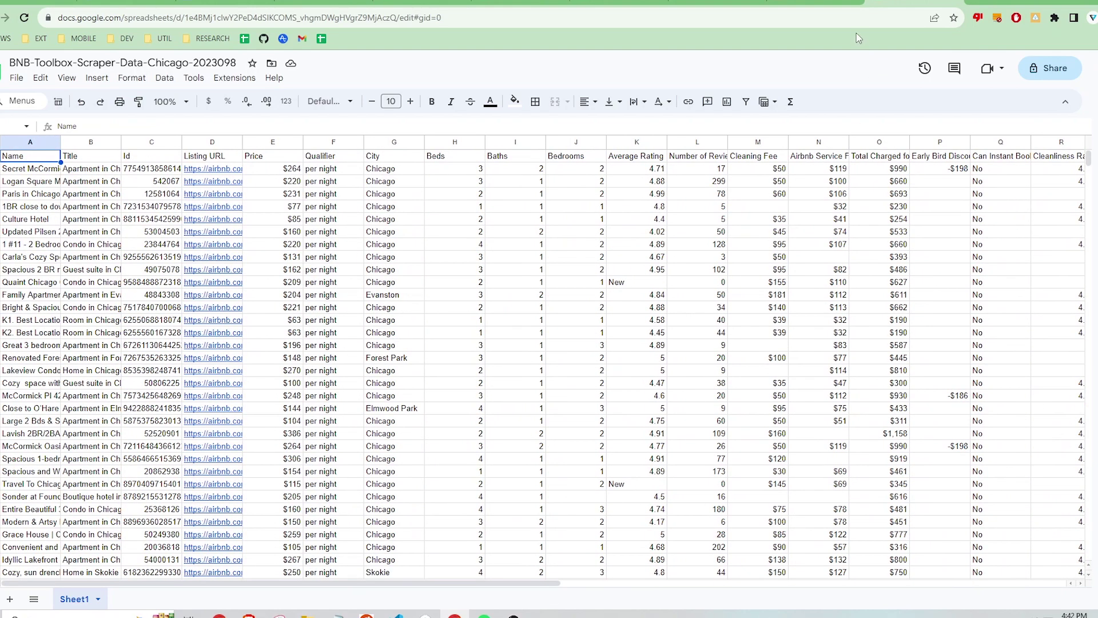
Step: Back on the Airbnb tab, clear all 270 scraped Chicago listings from BNB Toolbox and confirm
{"action": "left_click", "coordinate": [832, 2]}
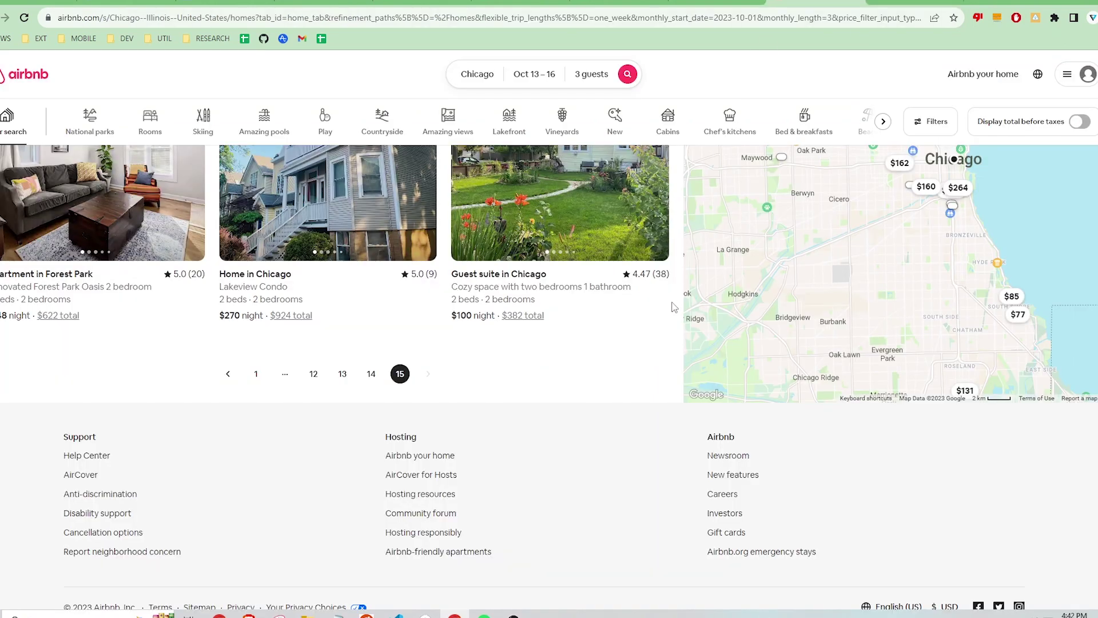
{"action": "scroll", "coordinate": [673, 309], "scroll_direction": "up", "scroll_amount": 15}
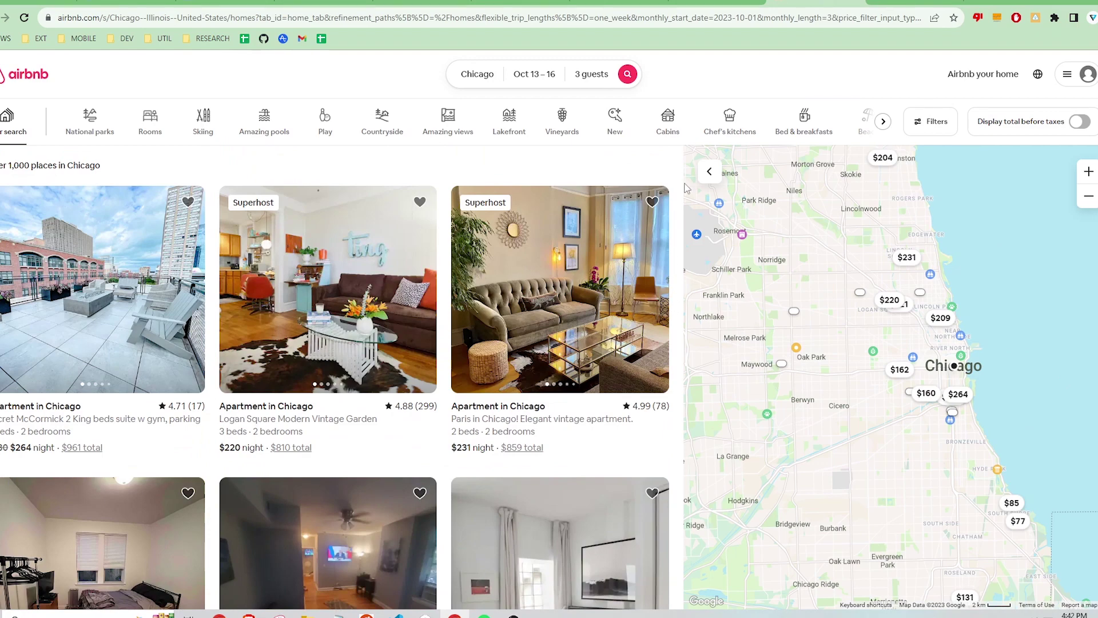
{"action": "left_click", "coordinate": [1035, 18]}
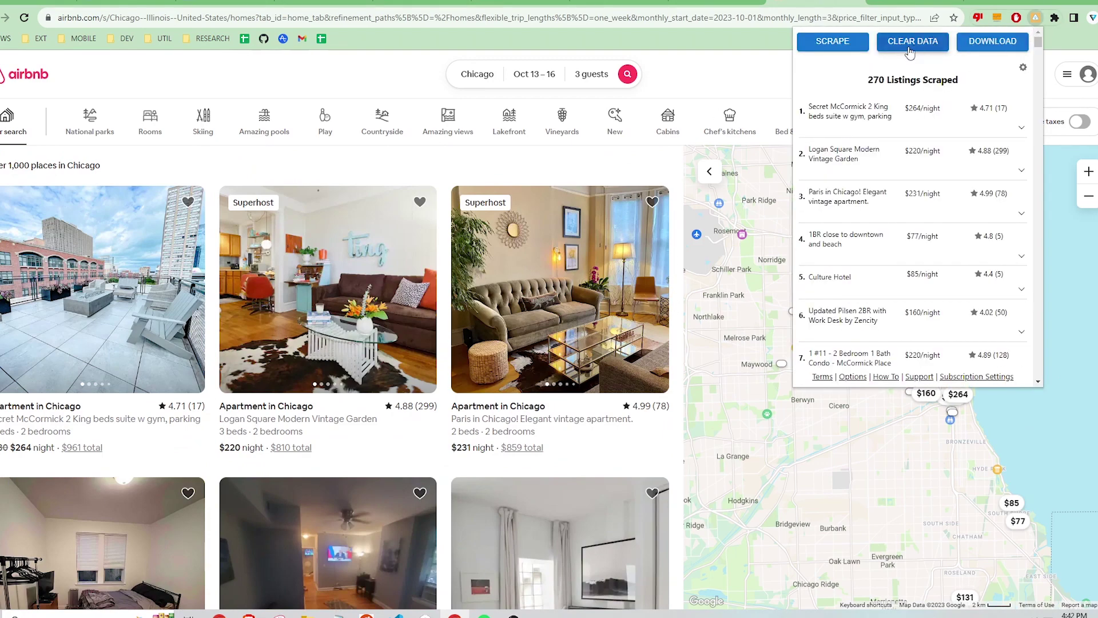
{"action": "left_click", "coordinate": [911, 50]}
{"action": "left_click", "coordinate": [979, 234]}
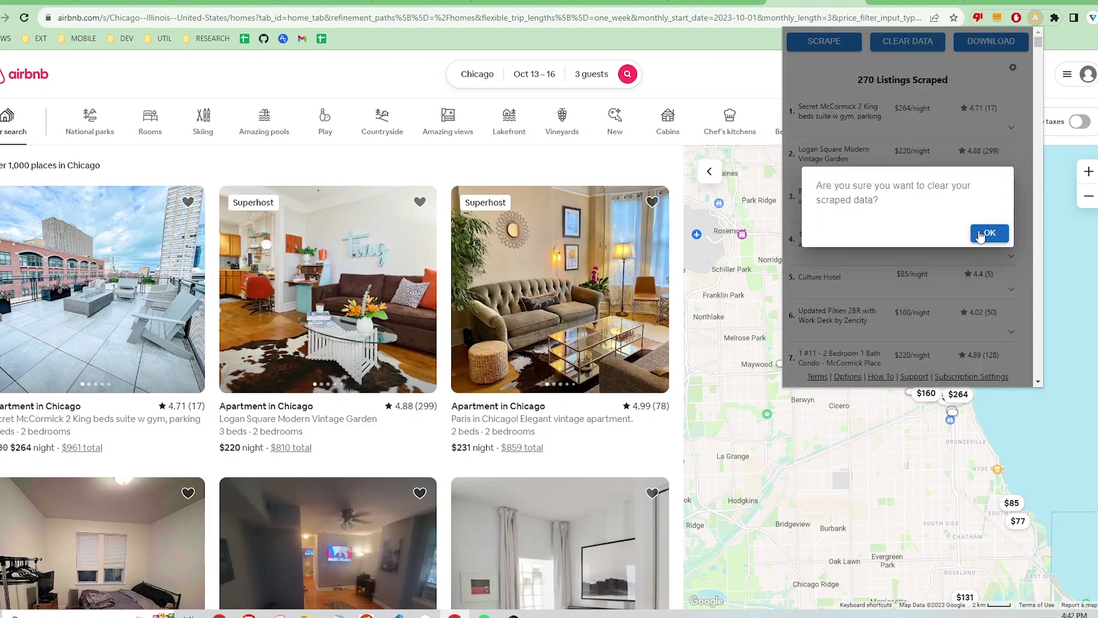
{"action": "left_click", "coordinate": [983, 235]}
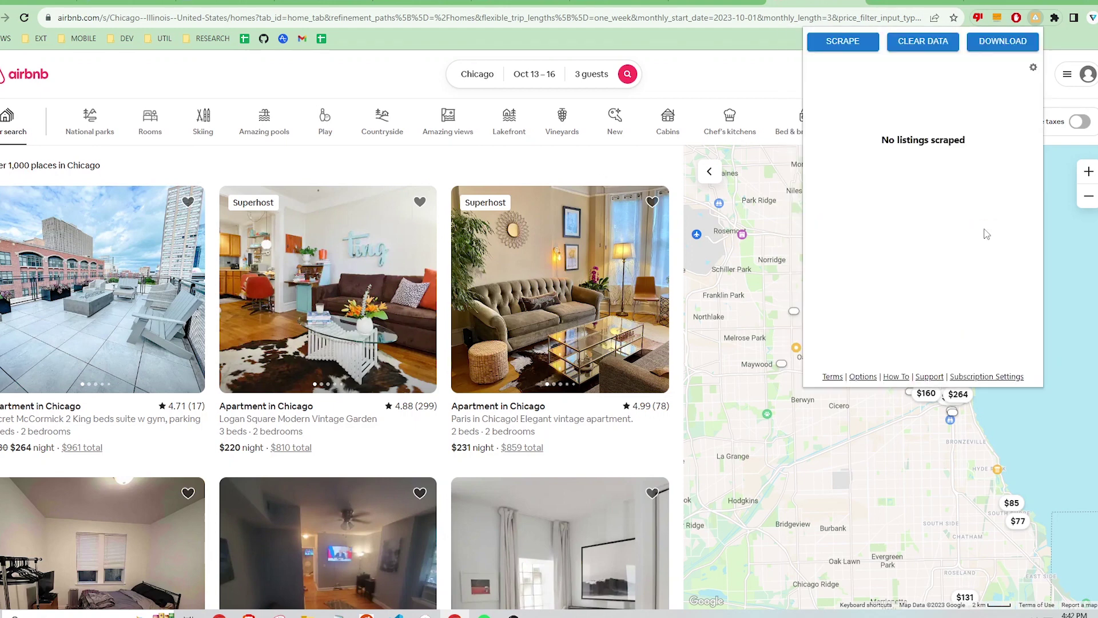
Step: Change the destination from Chicago to Miami, FL and rerun the Oct 13–16 search
{"action": "left_click", "coordinate": [749, 71]}
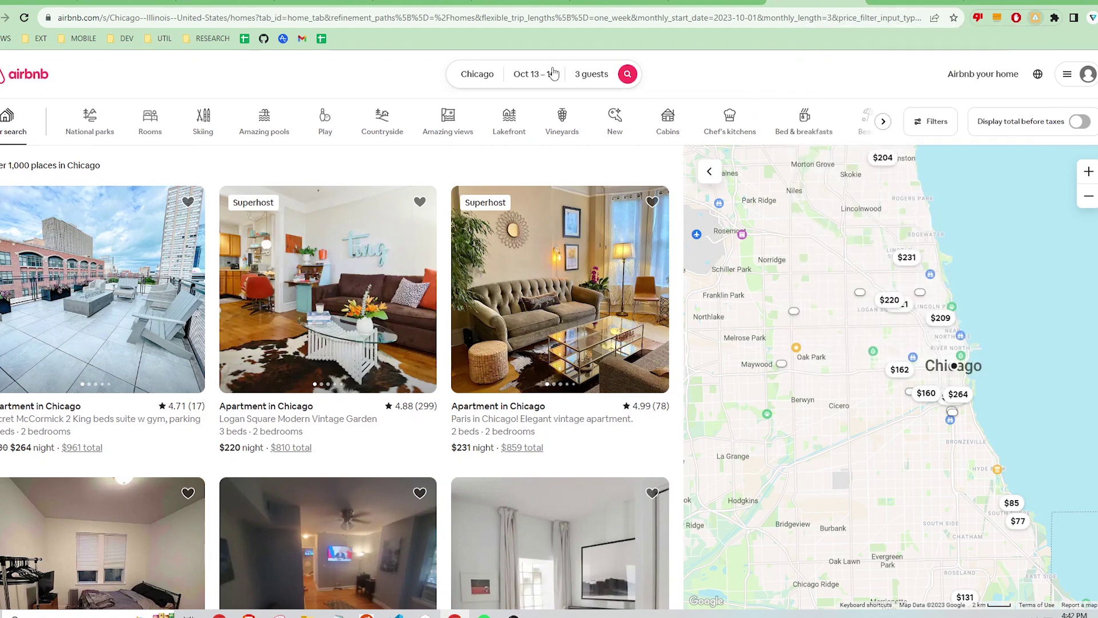
{"action": "left_click", "coordinate": [483, 76]}
{"action": "key", "text": "BackSpace"}
{"action": "key", "text": "BackSpace"}
{"action": "key", "text": "BackSpace"}
{"action": "key", "text": "BackSpace"}
{"action": "key", "text": "BackSpace"}
{"action": "key", "text": "BackSpace"}
{"action": "key", "text": "BackSpace"}
{"action": "key", "text": "BackSpace"}
{"action": "key", "text": "BackSpace"}
{"action": "key", "text": "BackSpace"}
{"action": "key", "text": "BackSpace"}
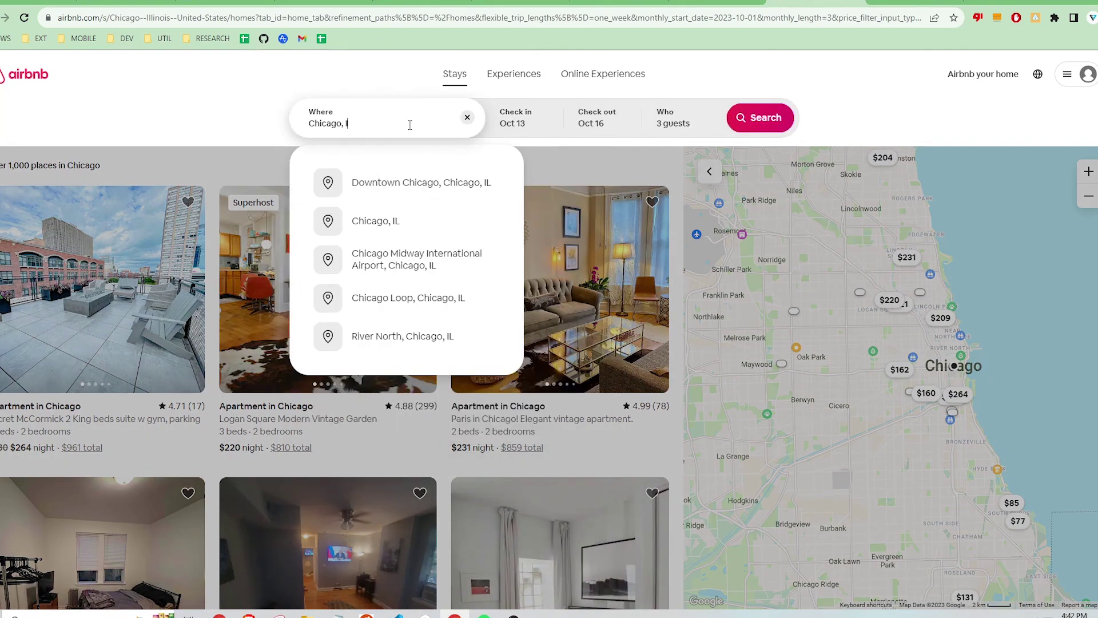
{"action": "type", "text": "miami"}
{"action": "left_click", "coordinate": [411, 183]}
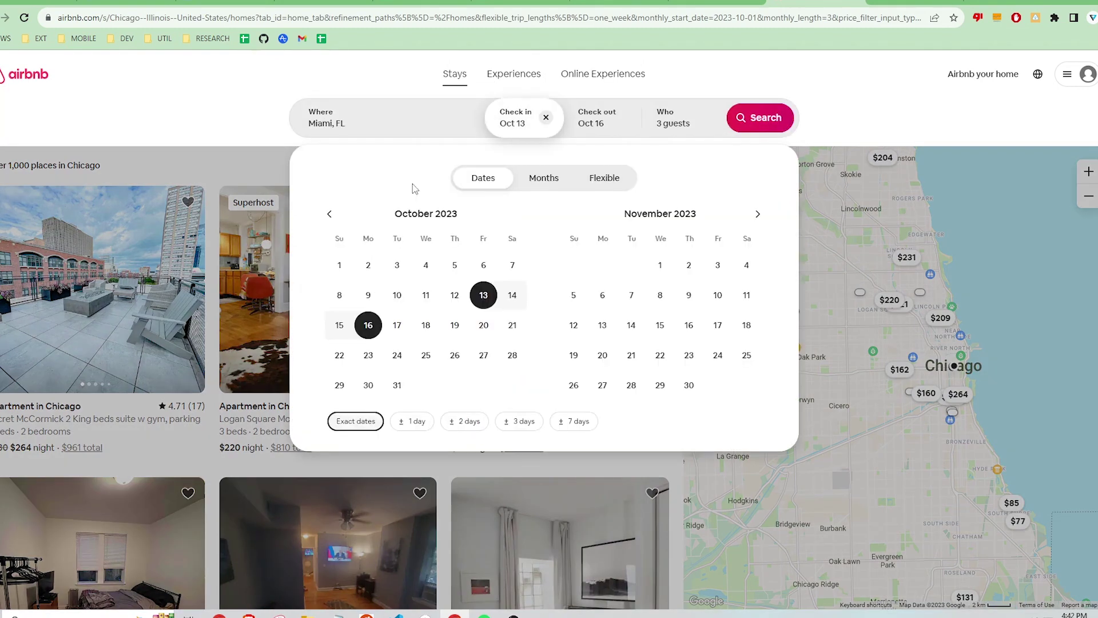
{"action": "left_click", "coordinate": [739, 121]}
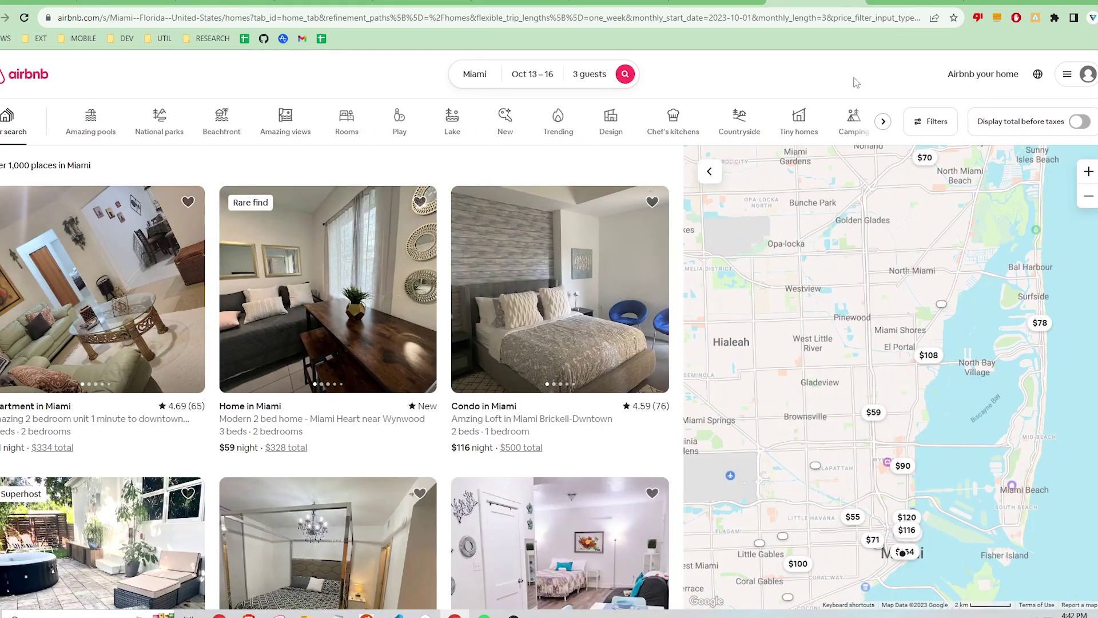
Step: Turn on 'Only scrape current page' in the BNB Toolbox settings
{"action": "left_click", "coordinate": [1036, 17]}
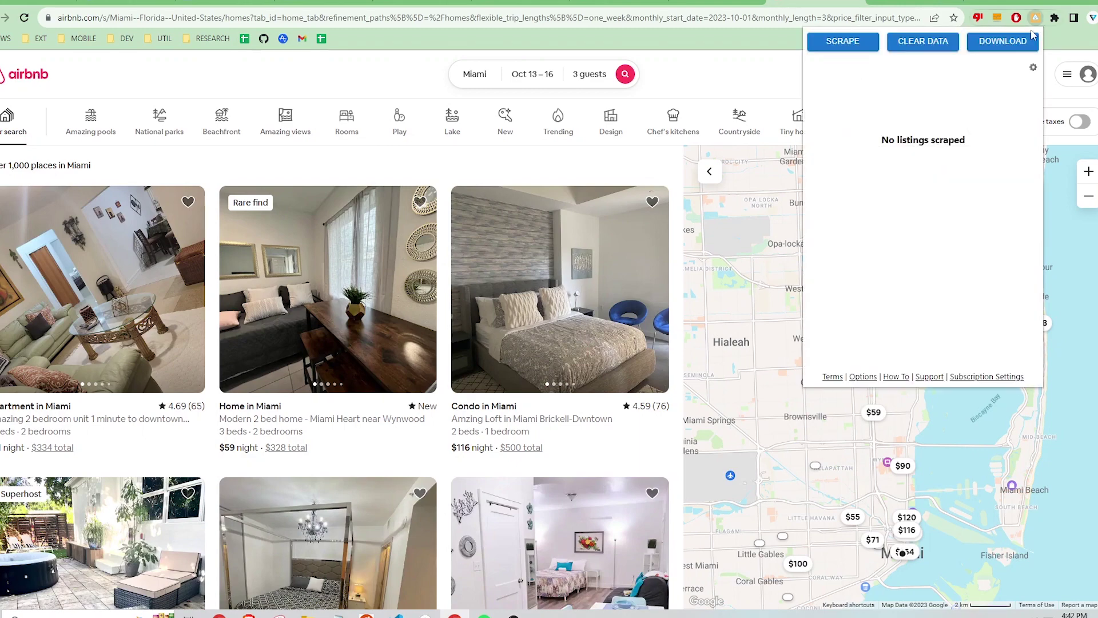
{"action": "left_click", "coordinate": [1032, 70]}
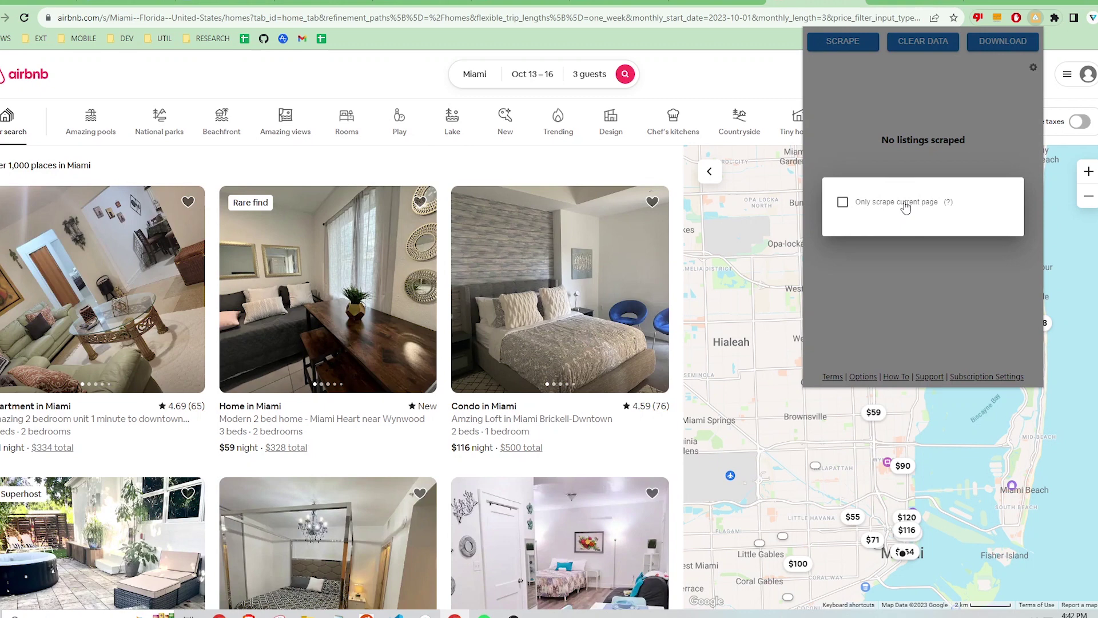
{"action": "left_click", "coordinate": [843, 203]}
{"action": "mouse_move", "coordinate": [949, 205]}
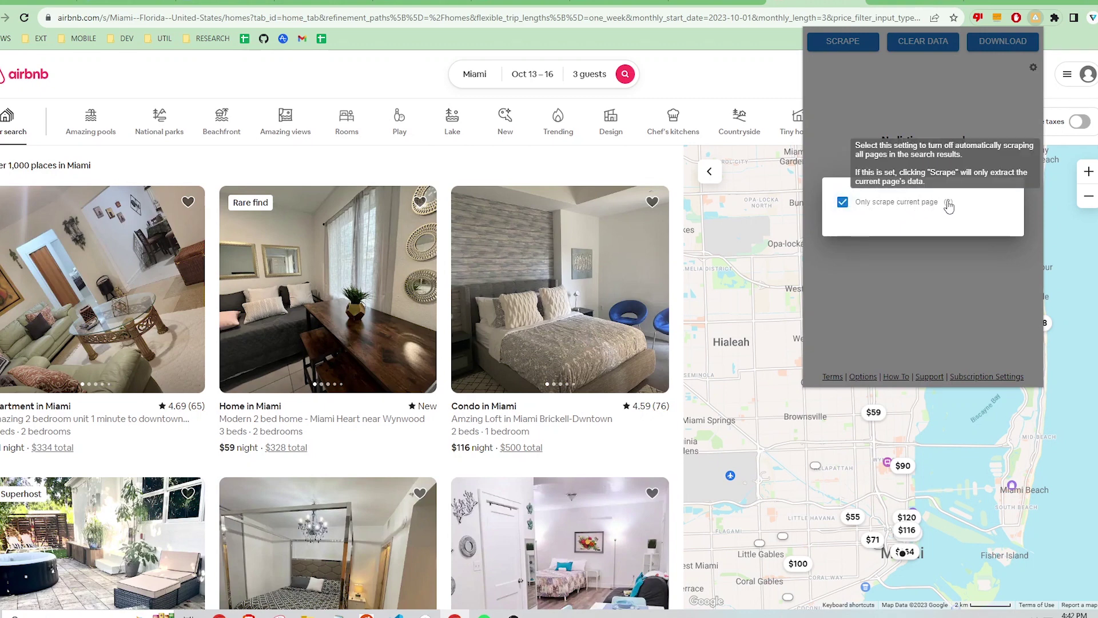
{"action": "left_click", "coordinate": [861, 107]}
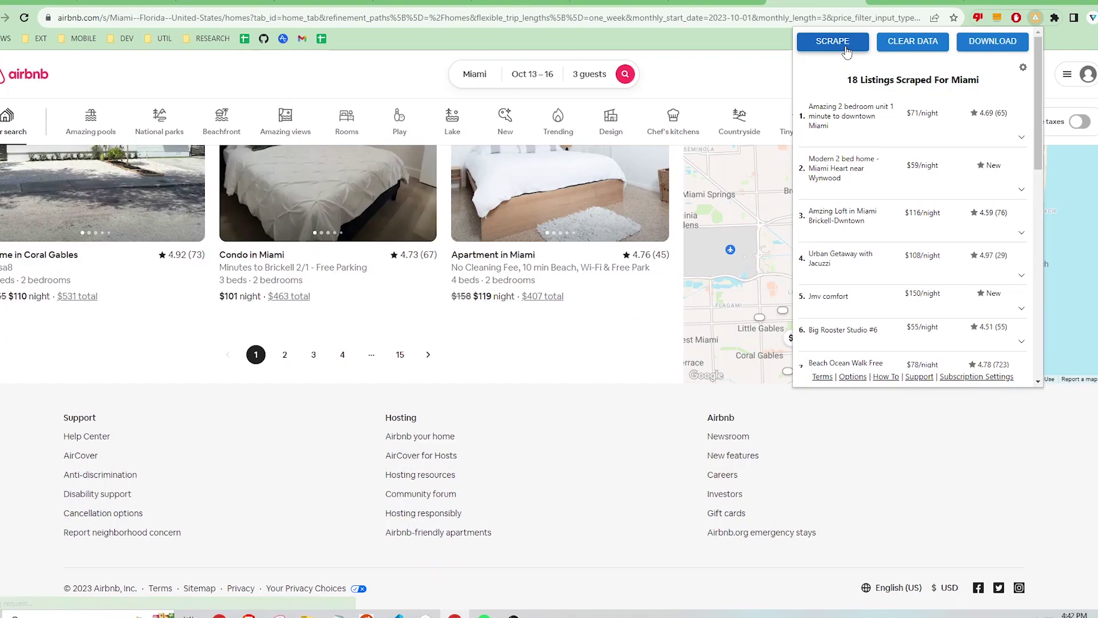
{"action": "left_click_drag", "start_coordinate": [847, 86], "coordinate": [1000, 89]}
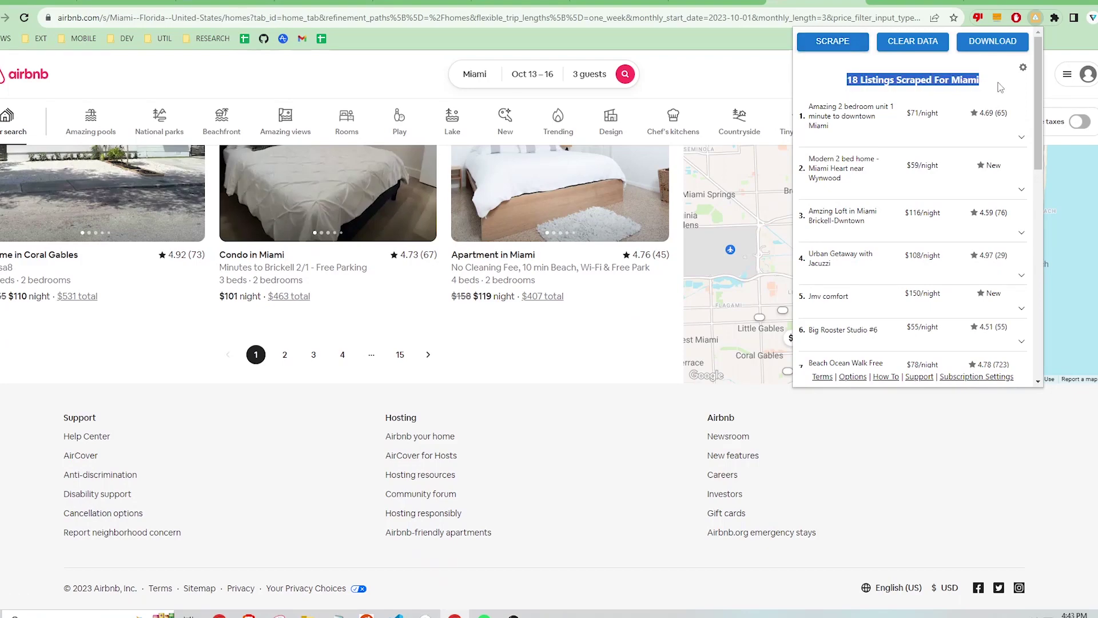
{"action": "left_click", "coordinate": [1000, 89]}
{"action": "scroll", "coordinate": [1000, 91], "scroll_direction": "down", "scroll_amount": 10}
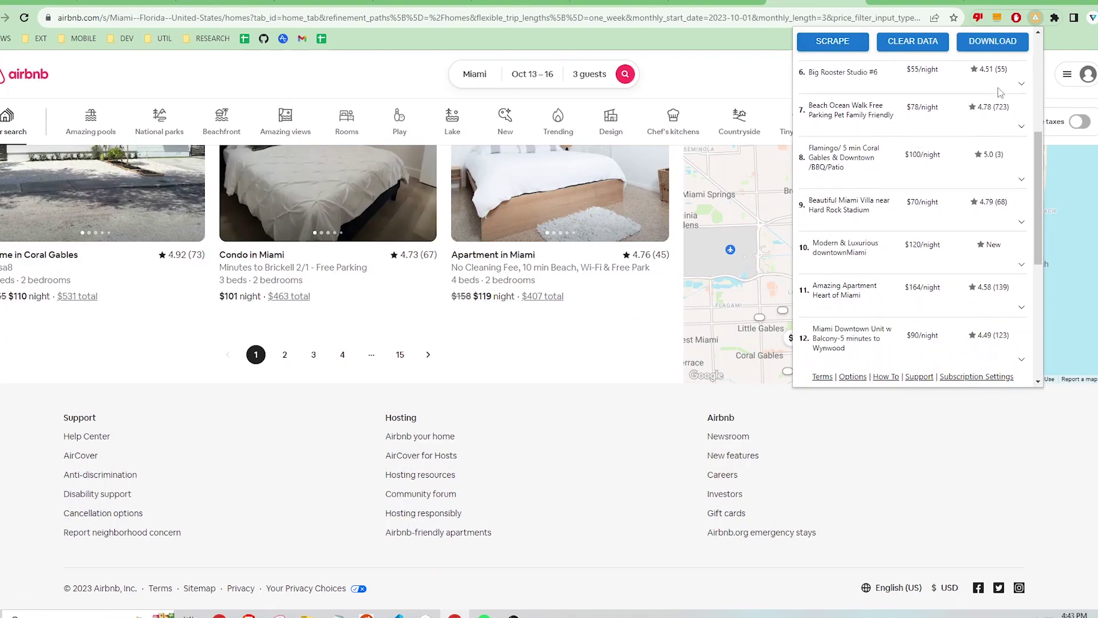
{"action": "scroll", "coordinate": [974, 200], "scroll_direction": "up", "scroll_amount": 10}
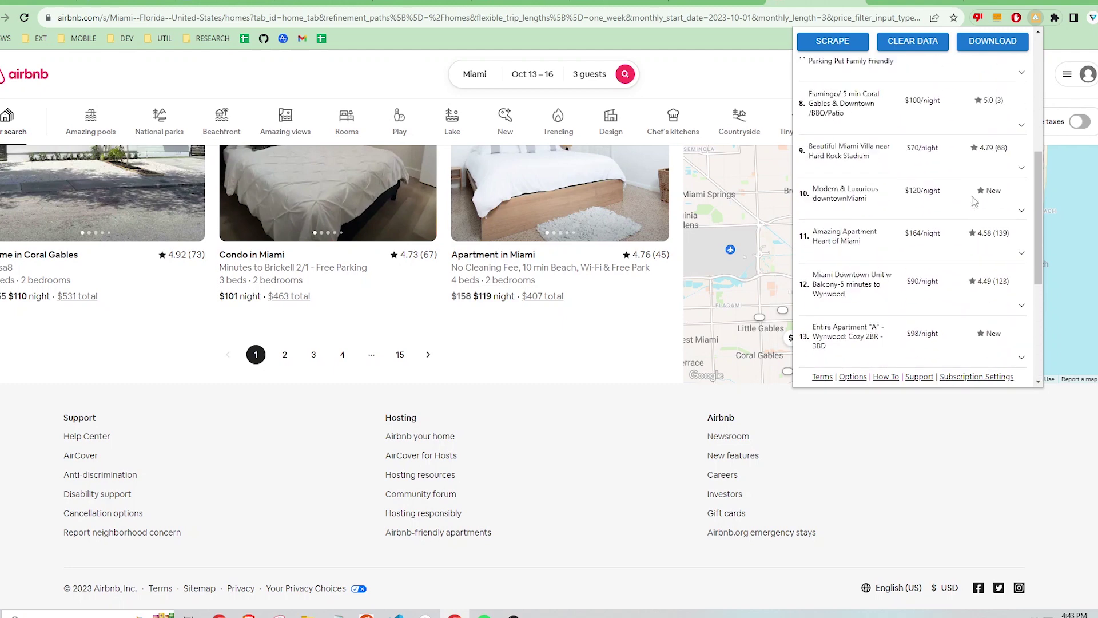